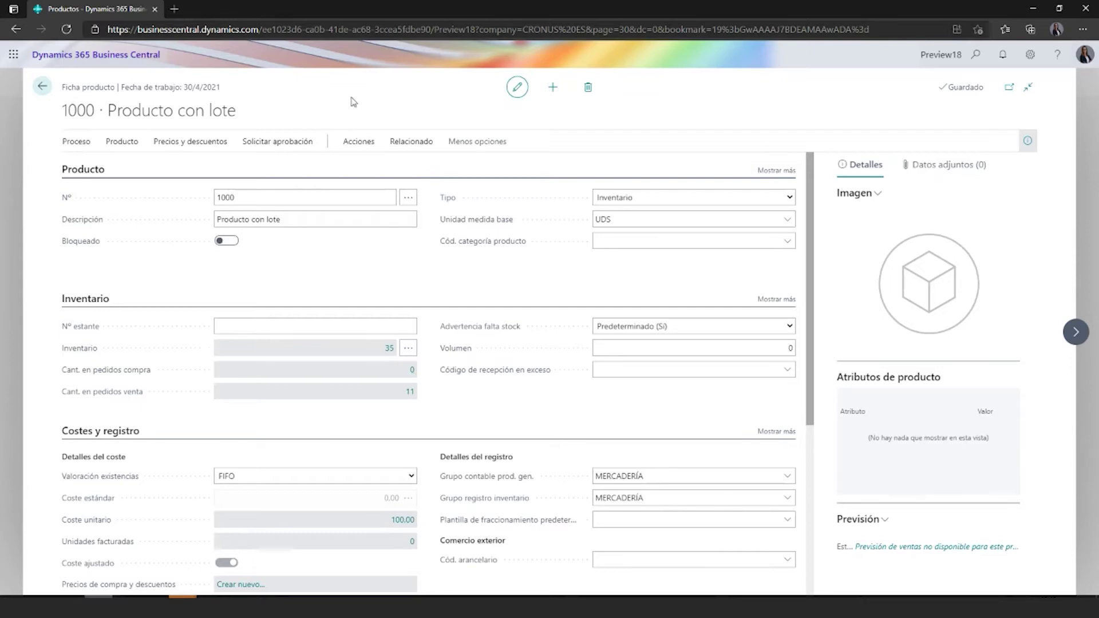
Check availability by lot for product 1000 and inspect the sales reservation entries behind LOT_0001's gross requirements.
left_click(357, 143)
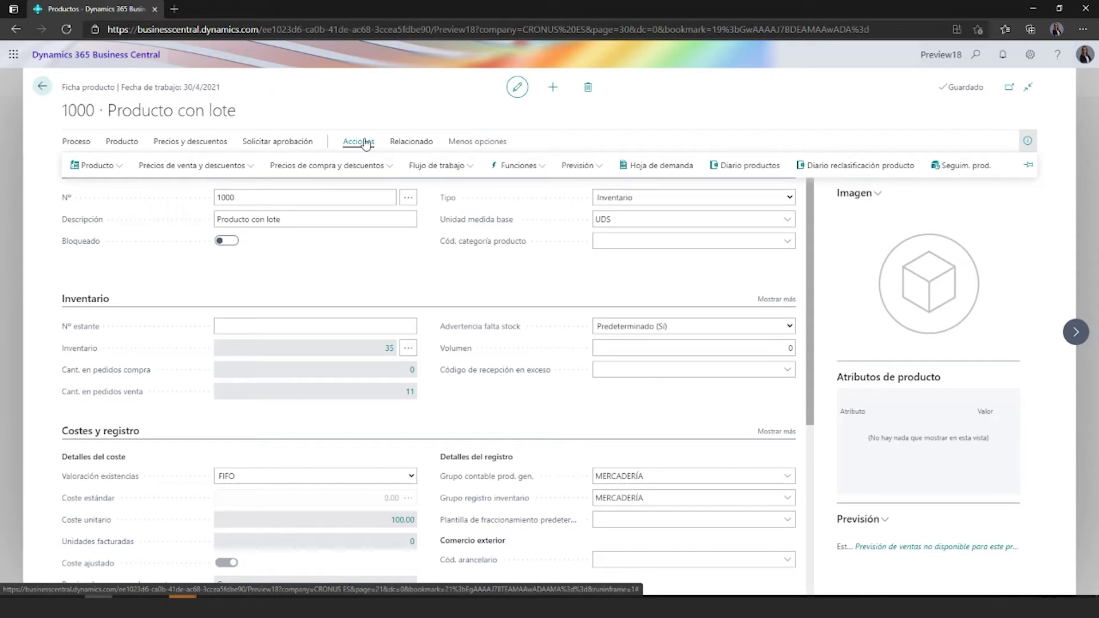
left_click(411, 141)
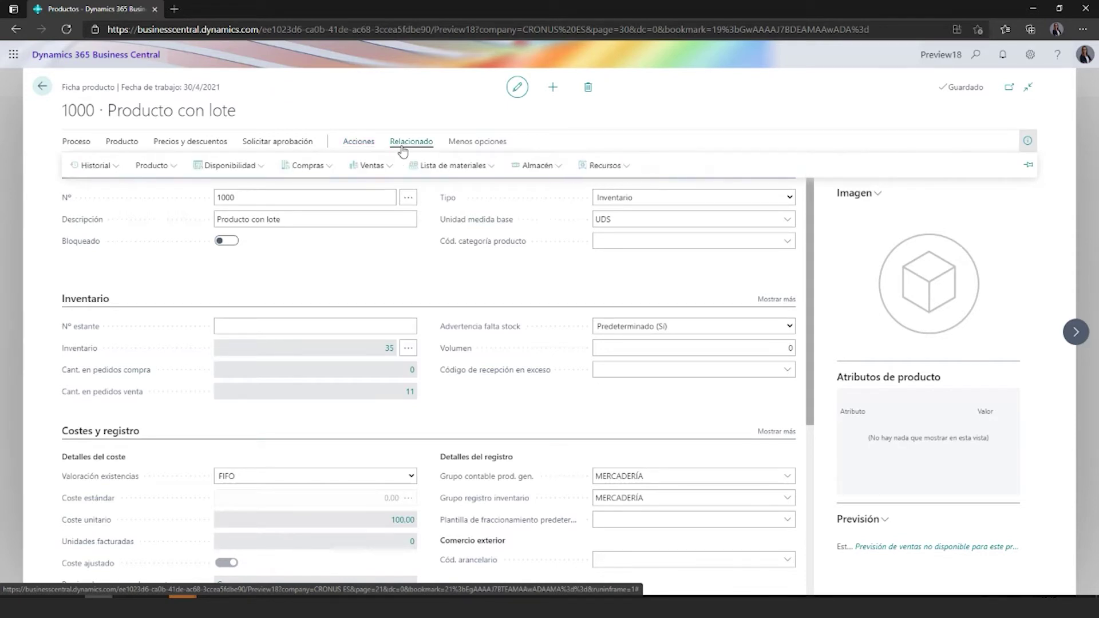
left_click(246, 165)
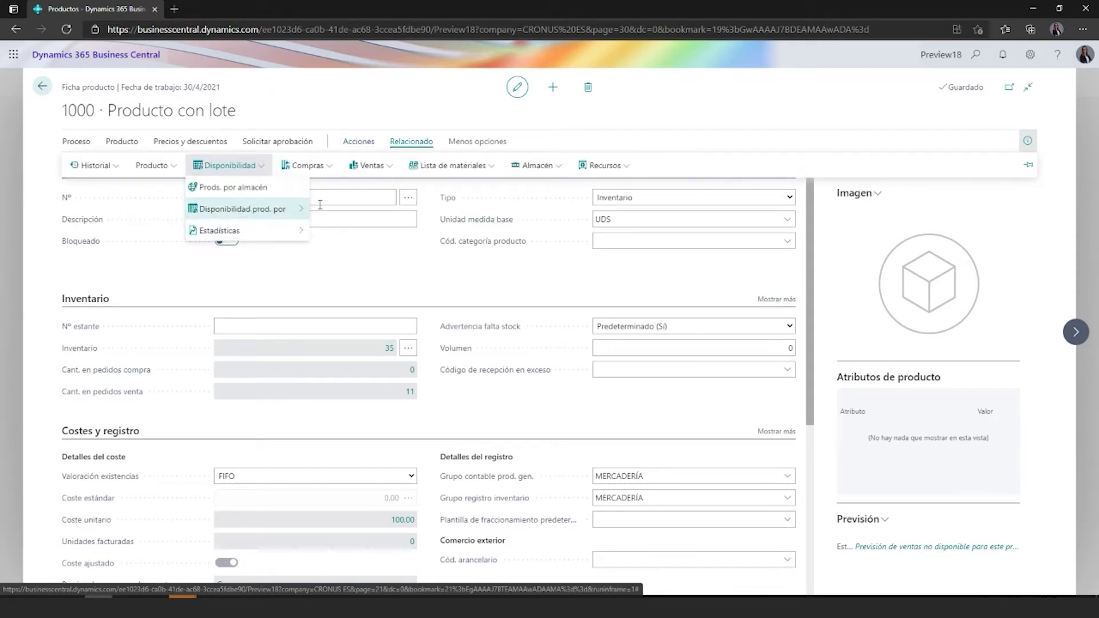
left_click(294, 210)
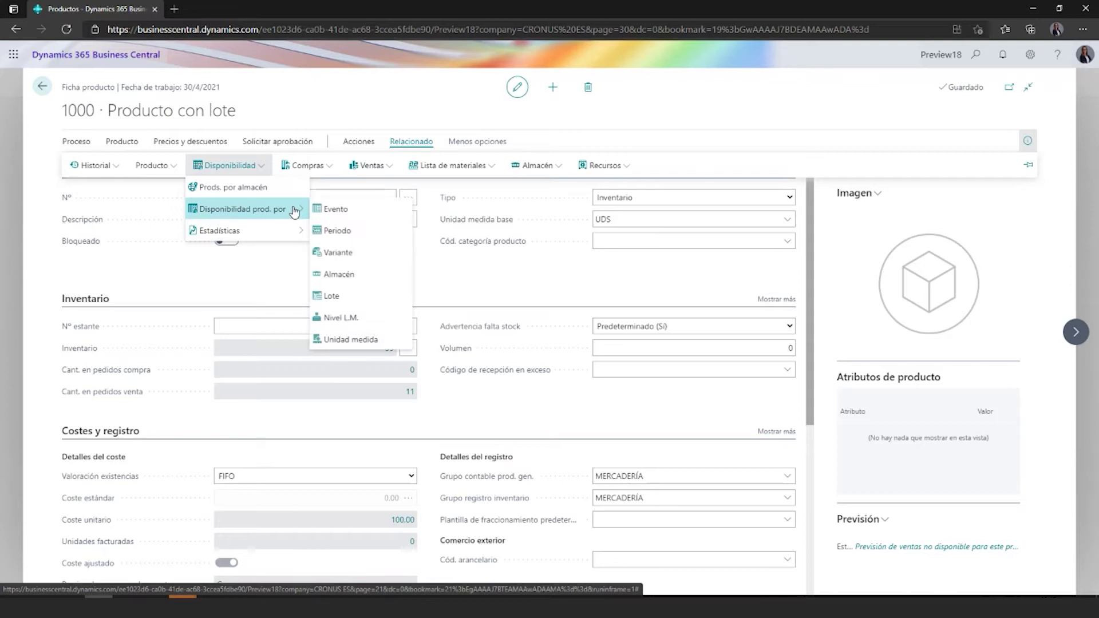
left_click(344, 295)
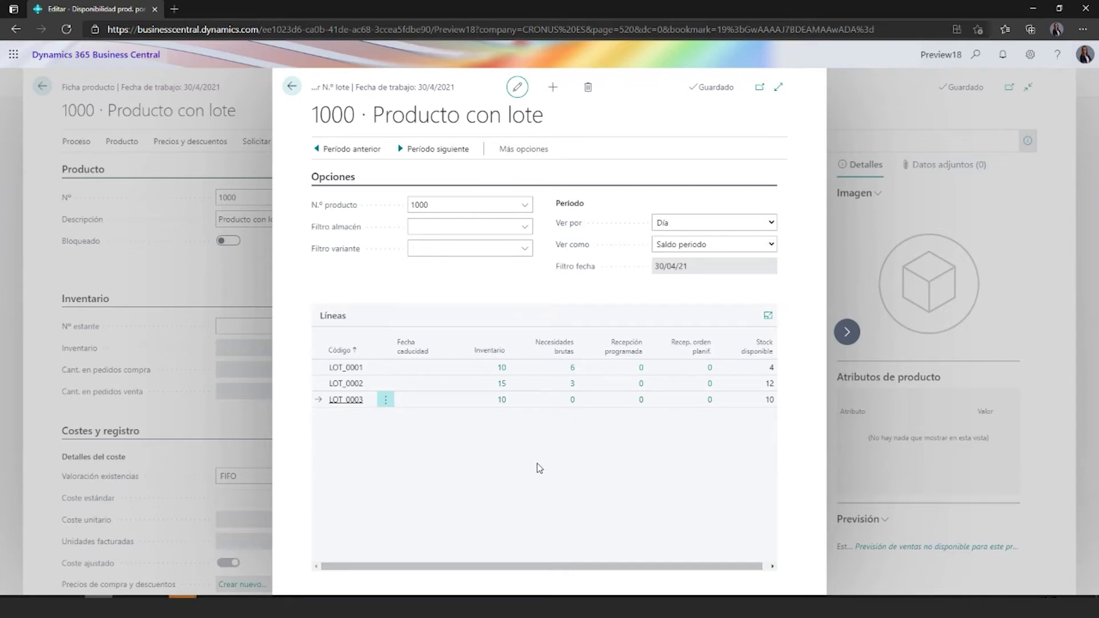
left_click(572, 369)
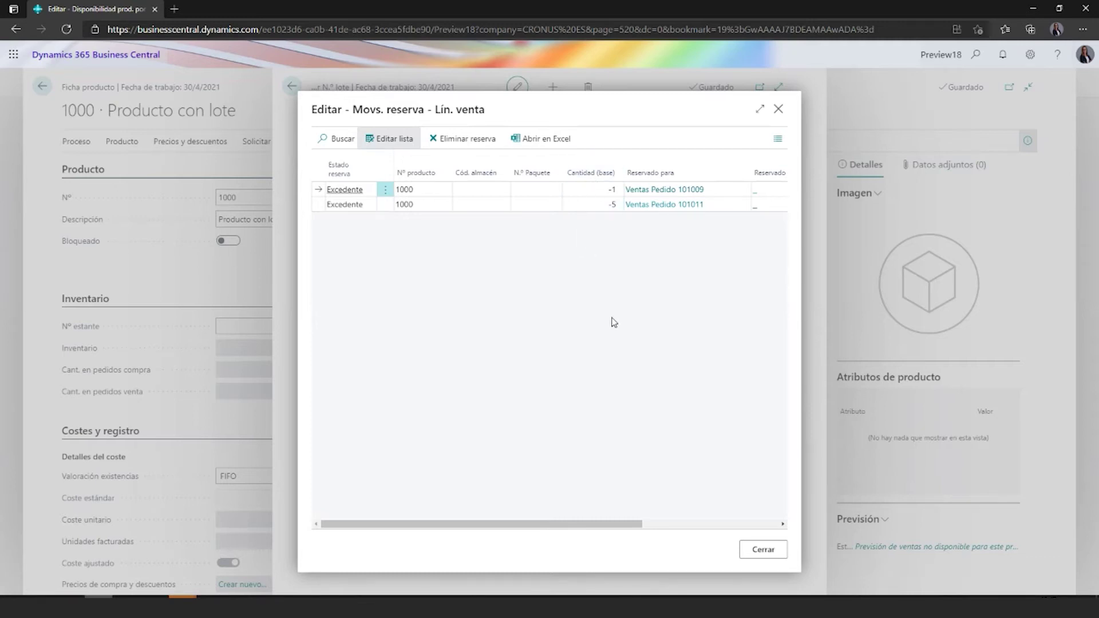
key("Escape")
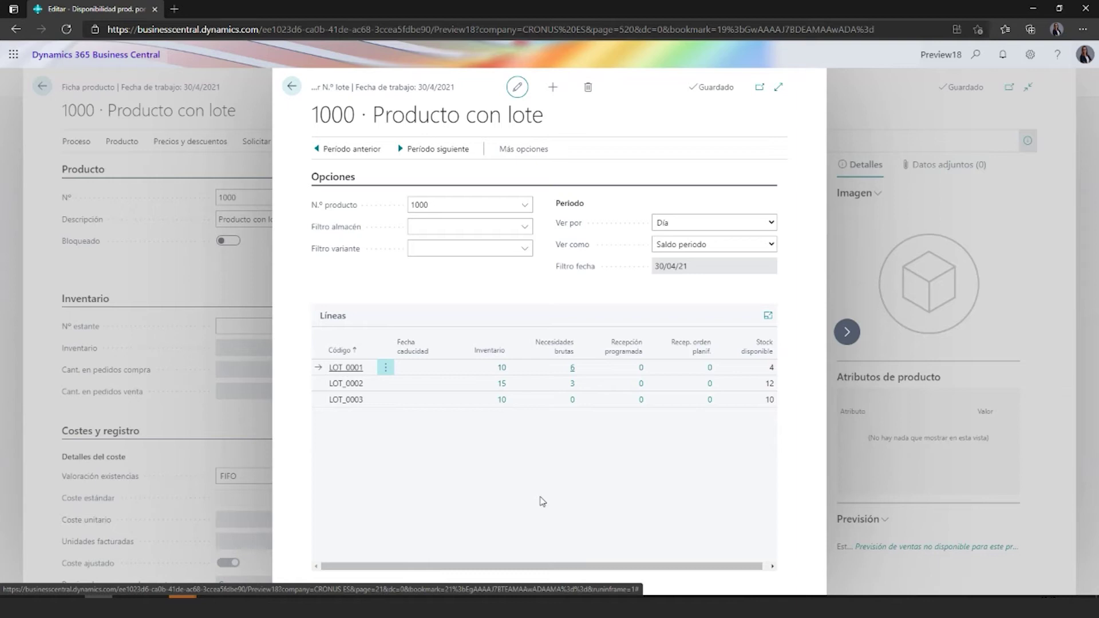
Search for the sales orders page (Pedidos venta) and open its list.
left_click(978, 55)
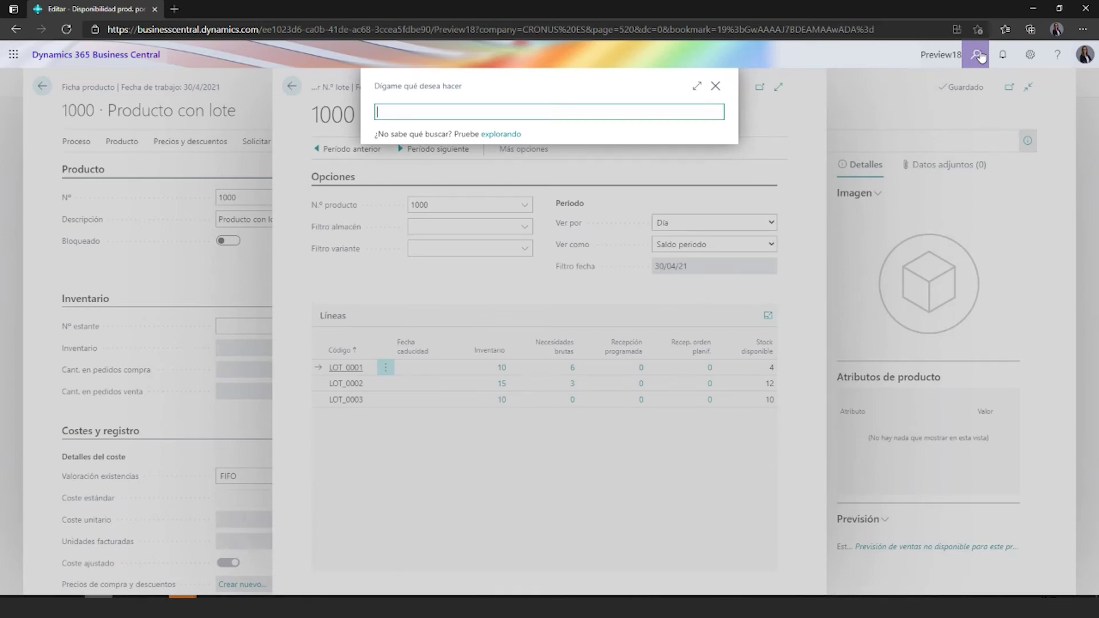
type("pedido de ven")
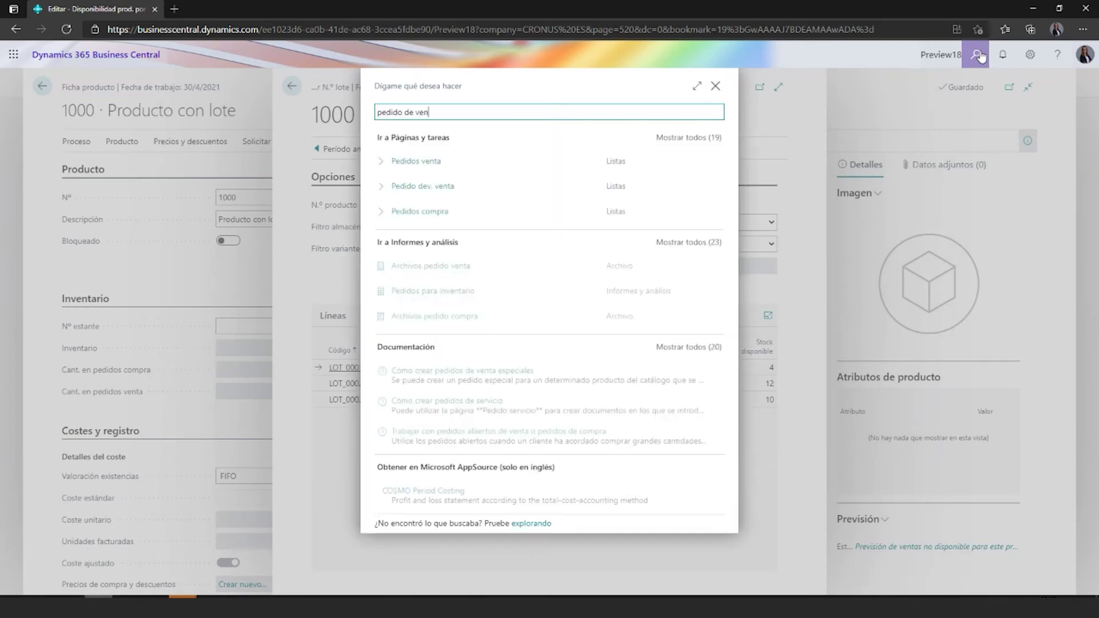
type("ta")
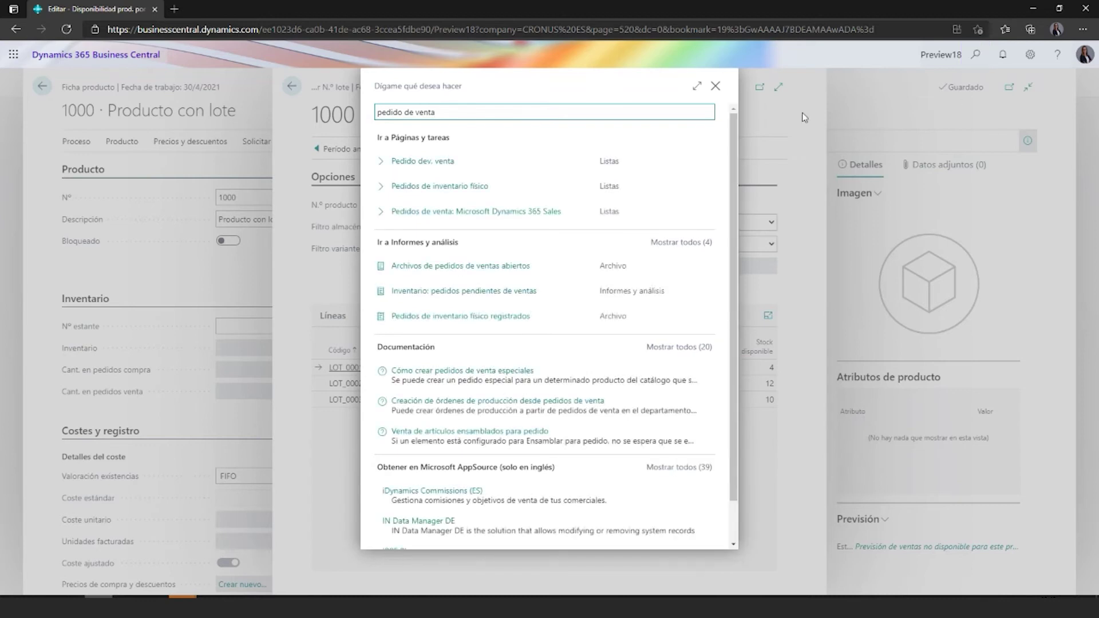
key("BackSpace")
key("BackSpace")
key("BackSpace")
key("BackSpace")
type("ve")
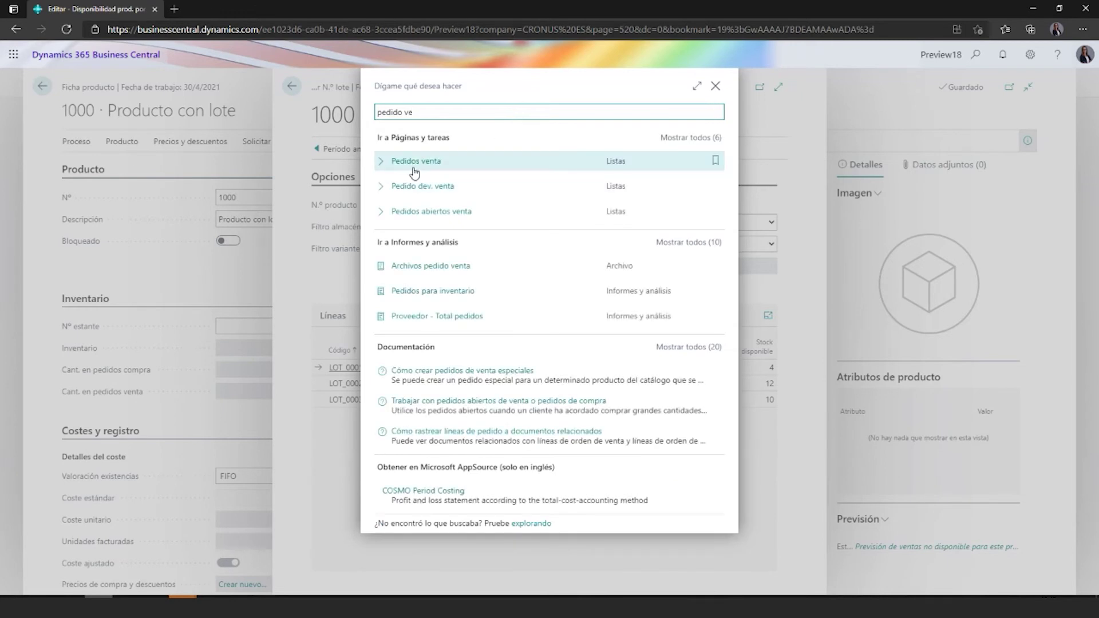
left_click(414, 166)
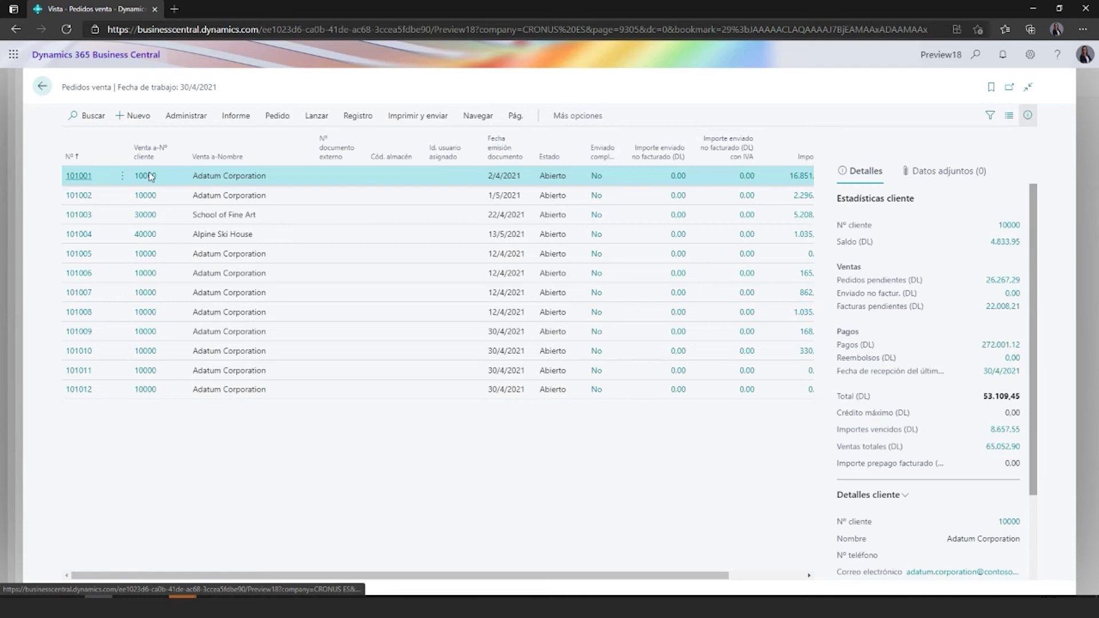
Create a new sales order for the customer Adatum Corporation.
left_click(143, 119)
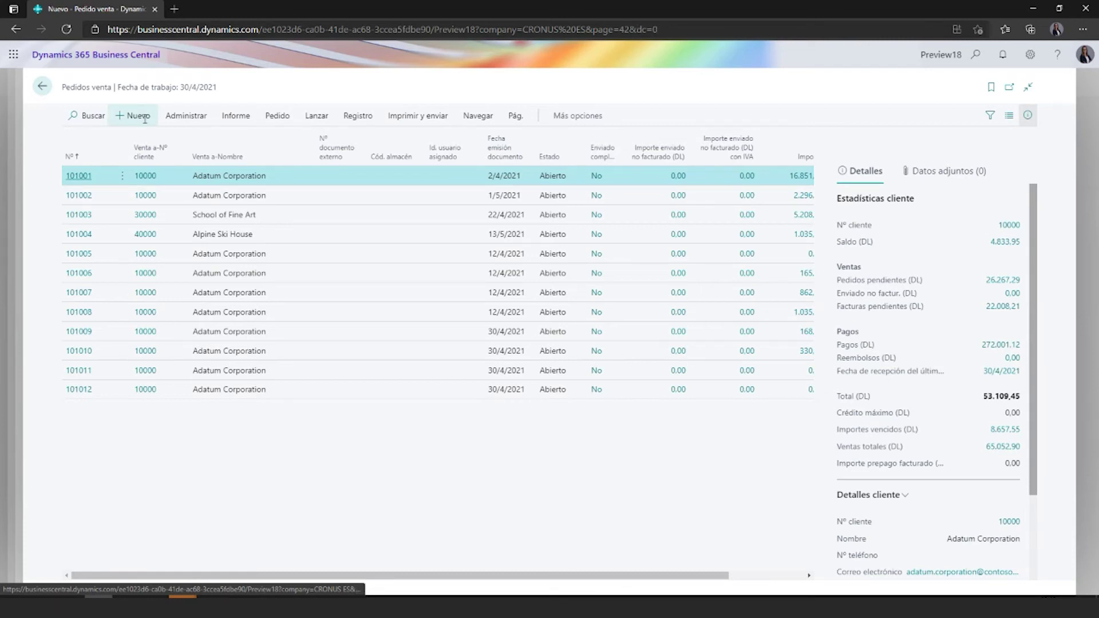
type("00")
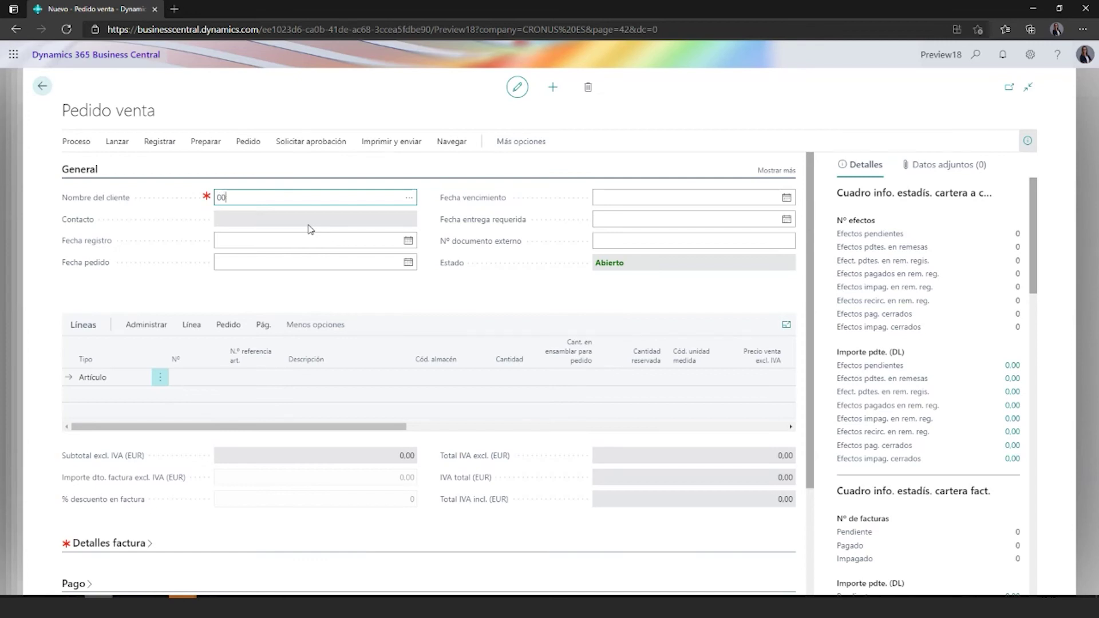
type("0")
type("1")
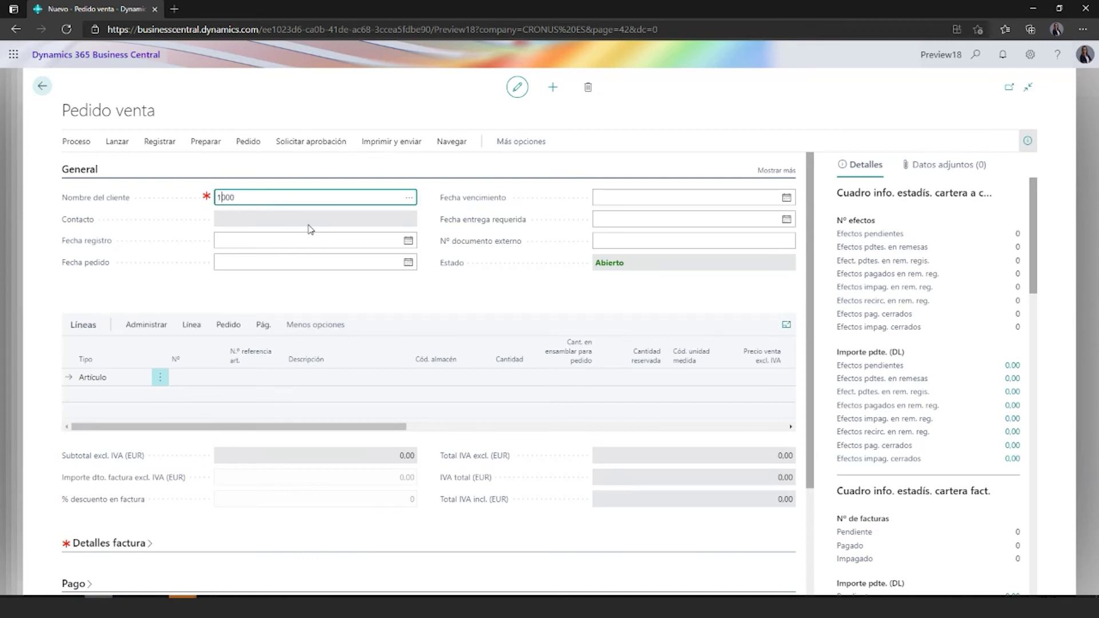
type("0")
key("Tab")
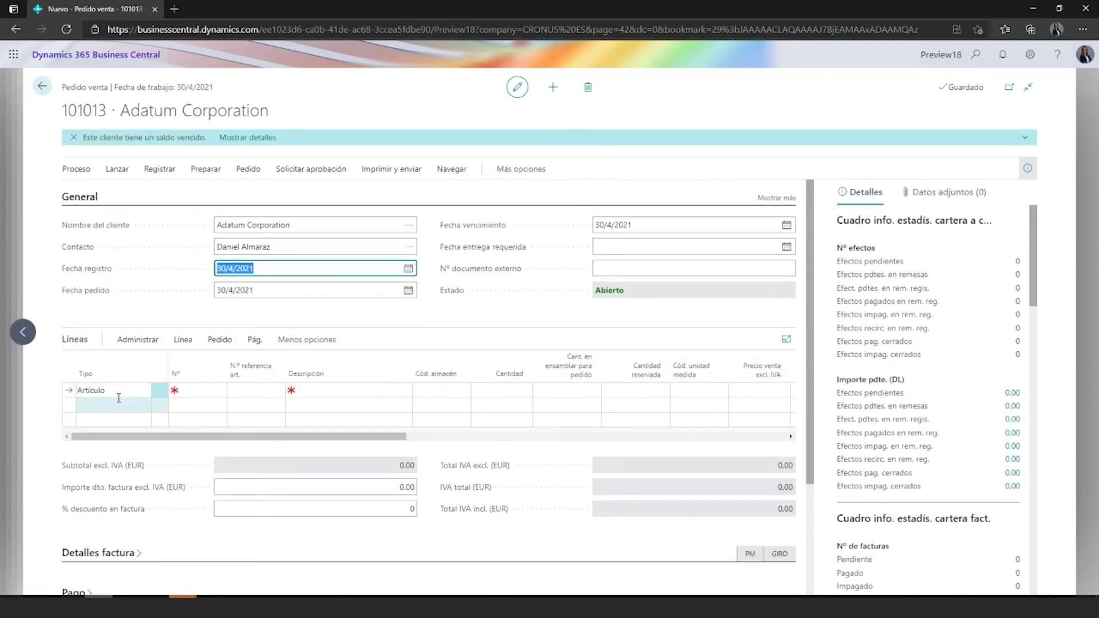
Add item 1000, Producto con lote, to the first order line with a quantity of 4.
left_click(208, 390)
left_click(218, 393)
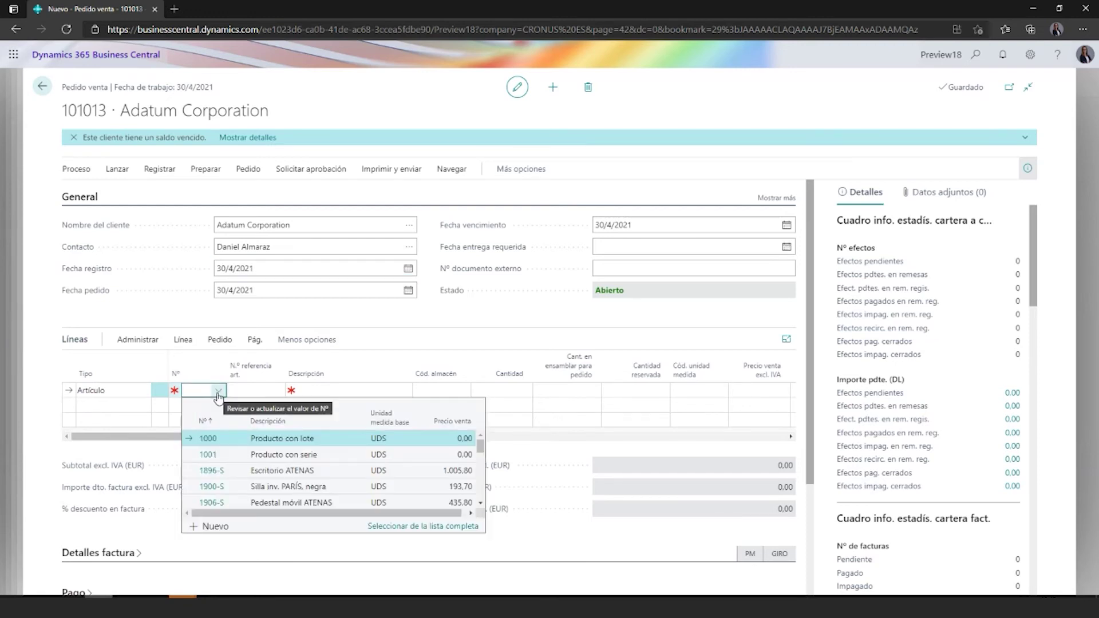
left_click(284, 441)
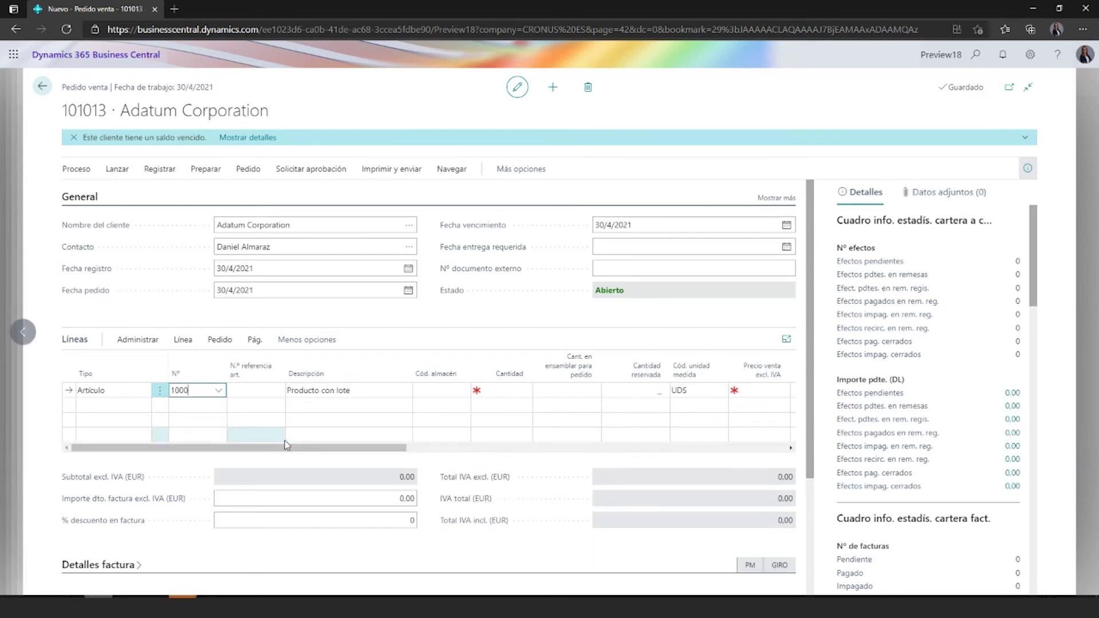
left_click(499, 389)
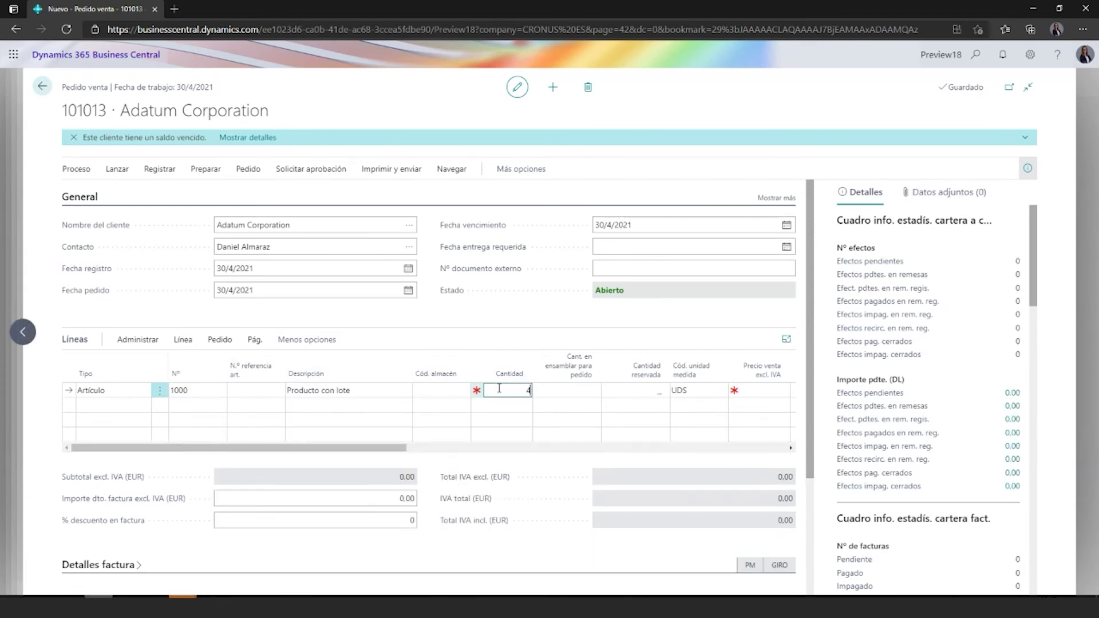
key("Tab")
Check the availability by lot for the Producto con lote order line, and return to the order.
left_click(183, 340)
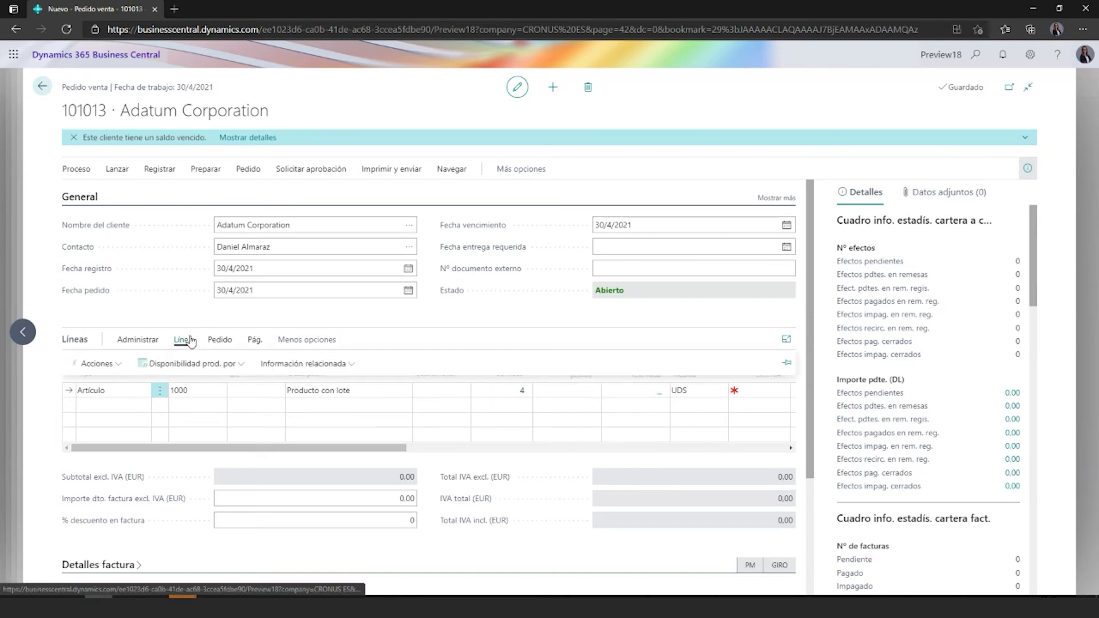
left_click(219, 369)
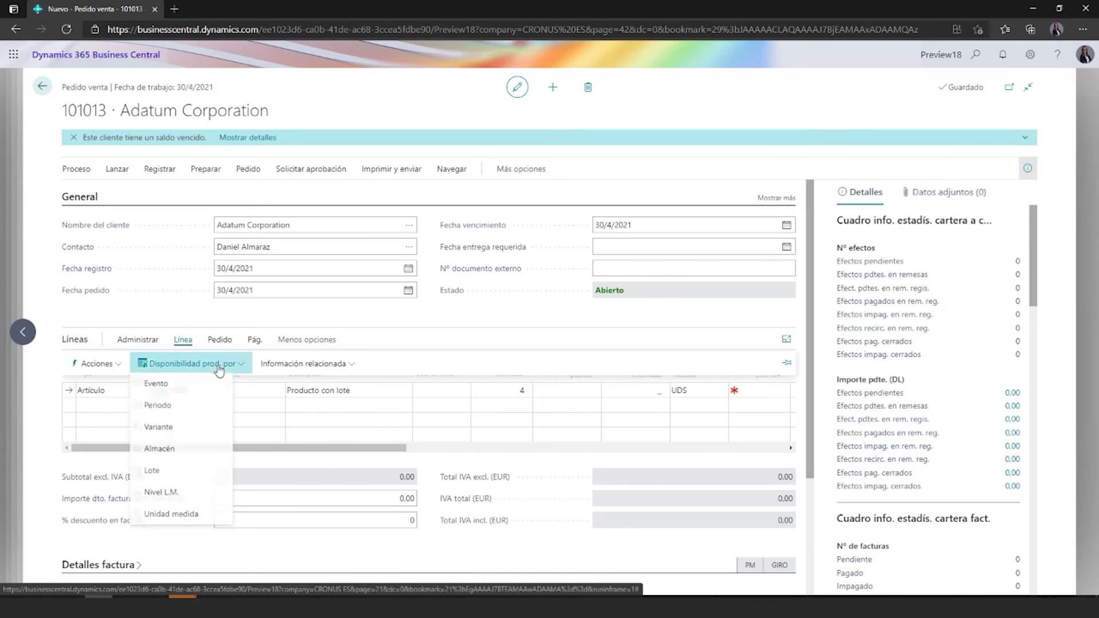
left_click(160, 477)
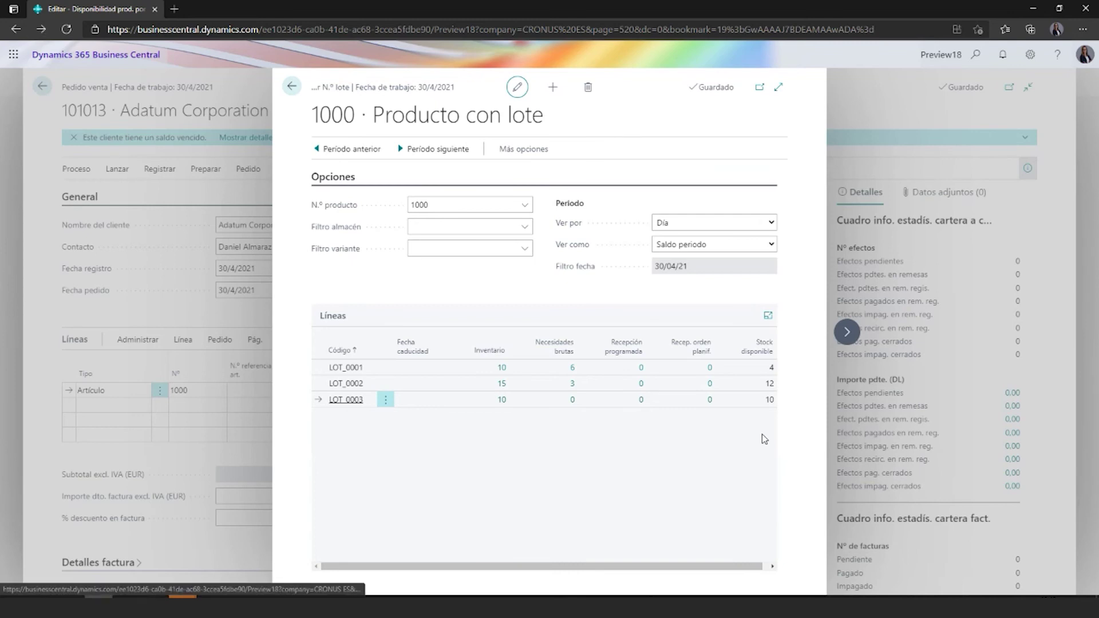
key("Escape")
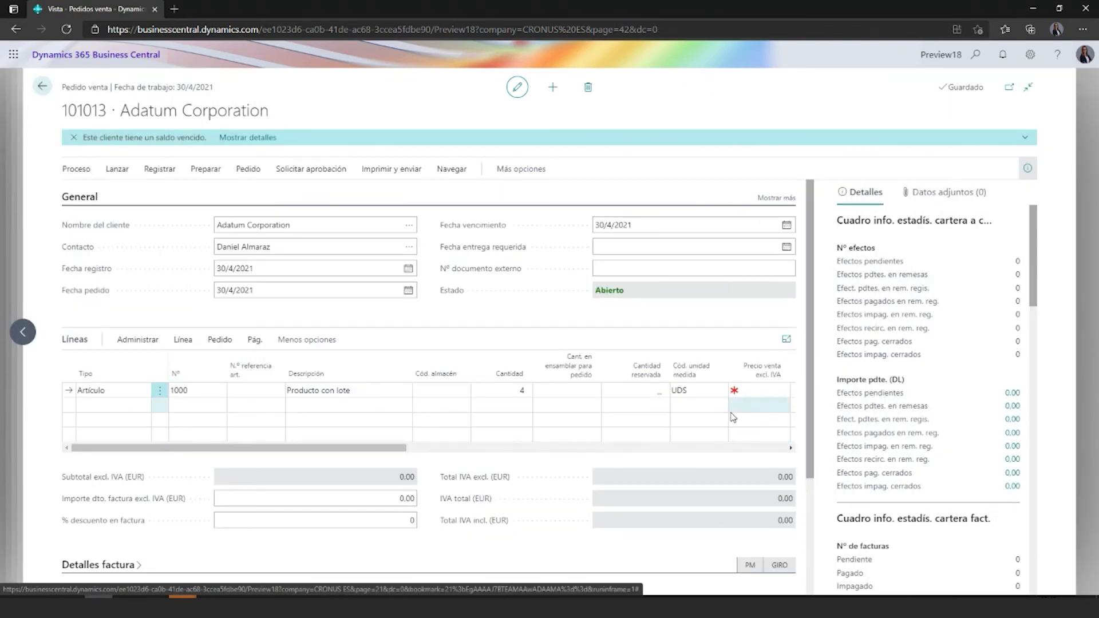
Assign LOT_0003 to the Producto con lote order line in its item tracking lines.
left_click(183, 340)
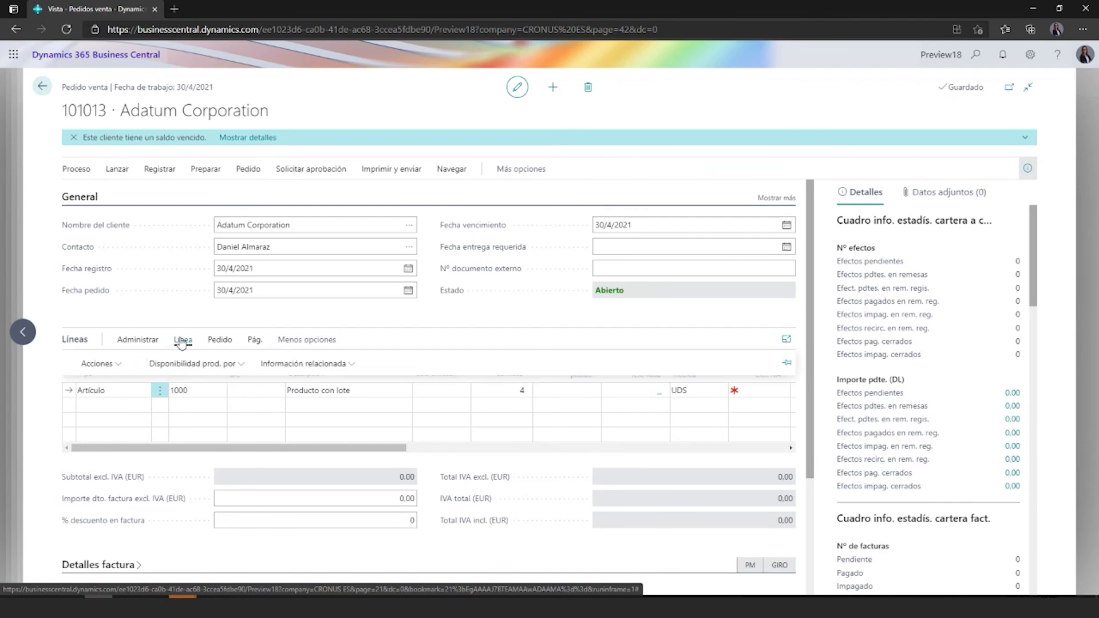
left_click(283, 363)
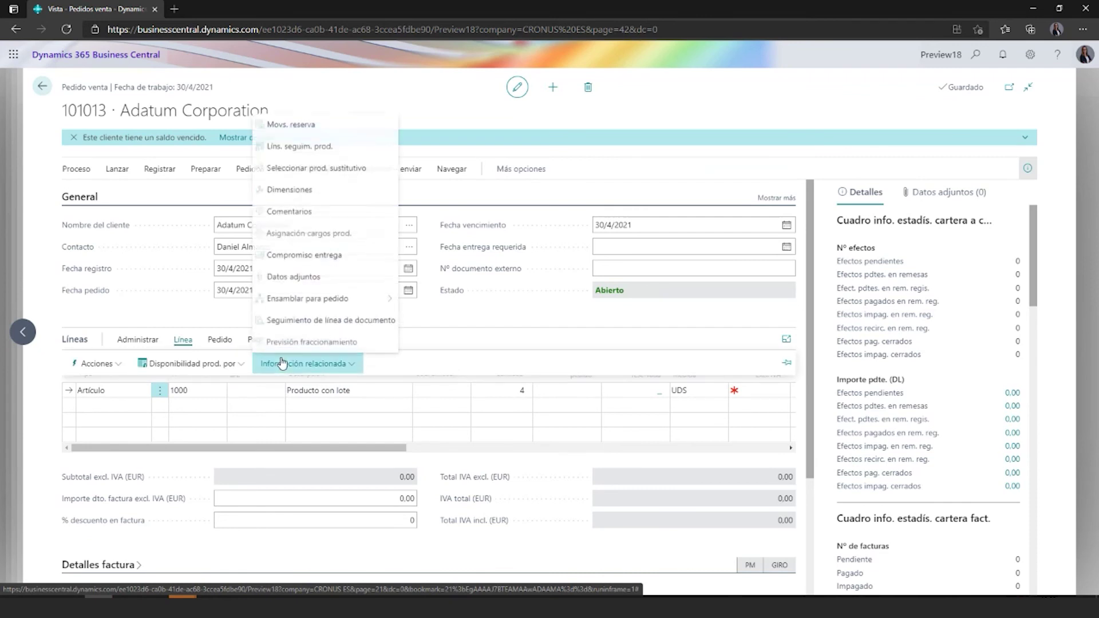
left_click(313, 147)
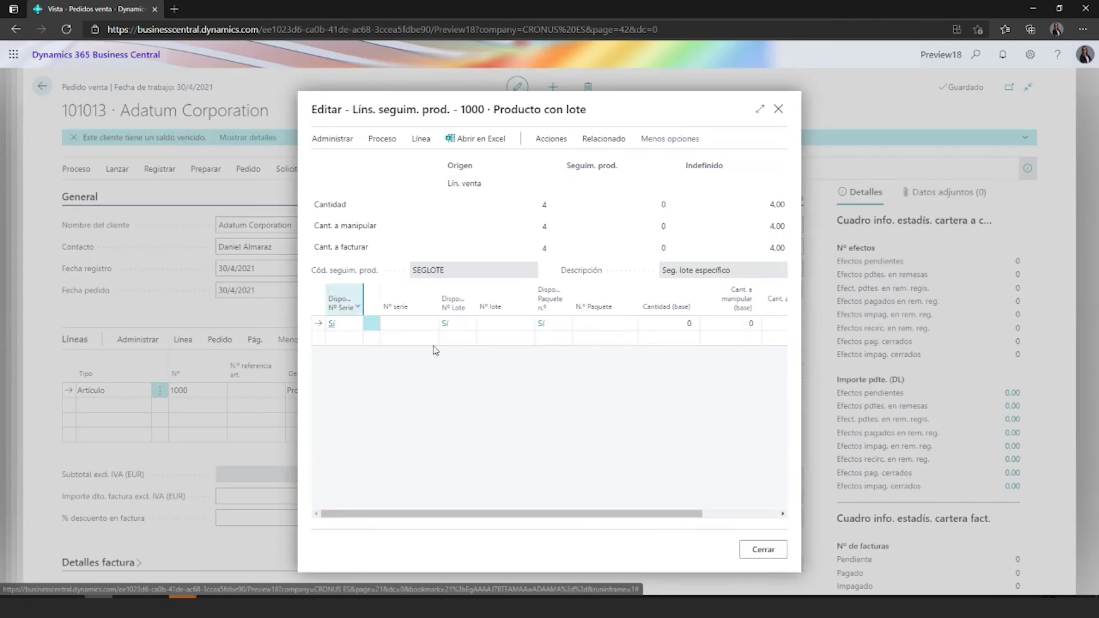
left_click(496, 324)
left_click(533, 324)
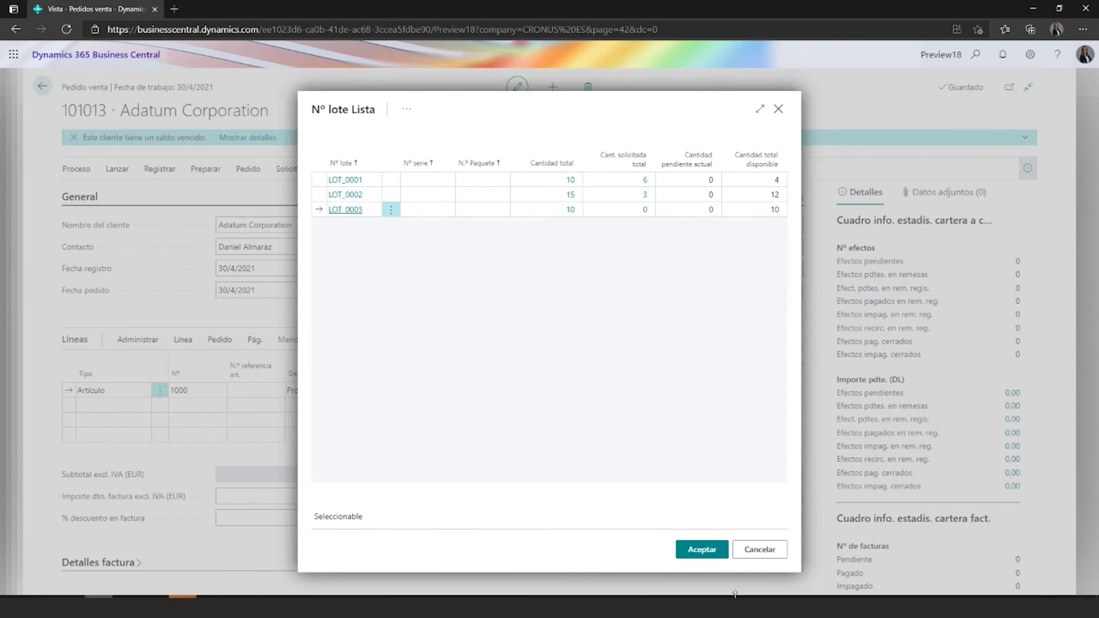
left_click(690, 555)
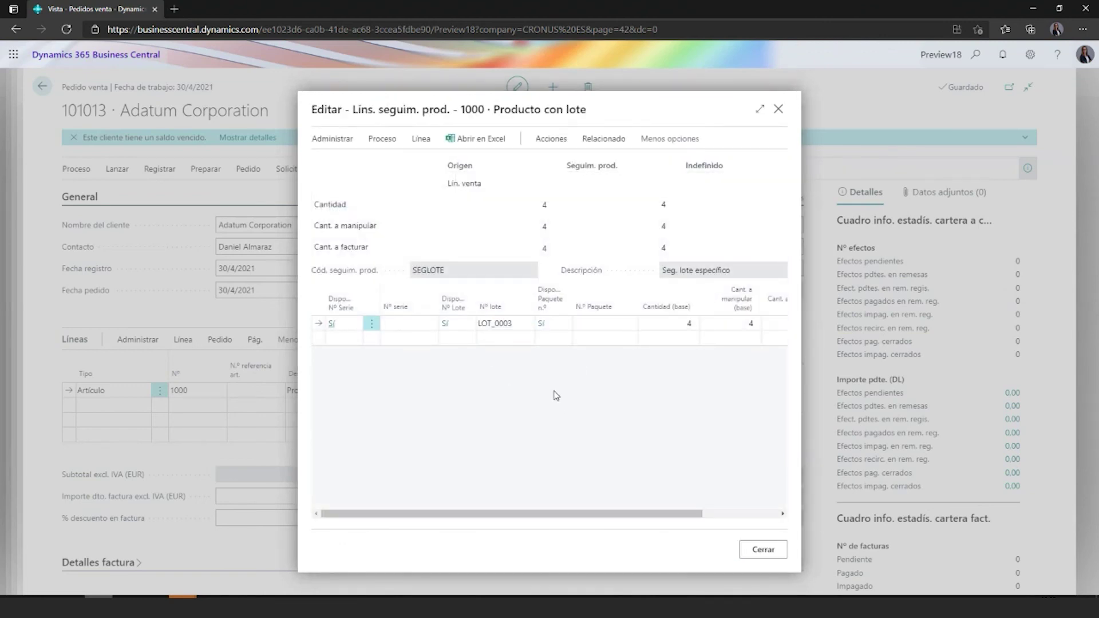
left_click(763, 550)
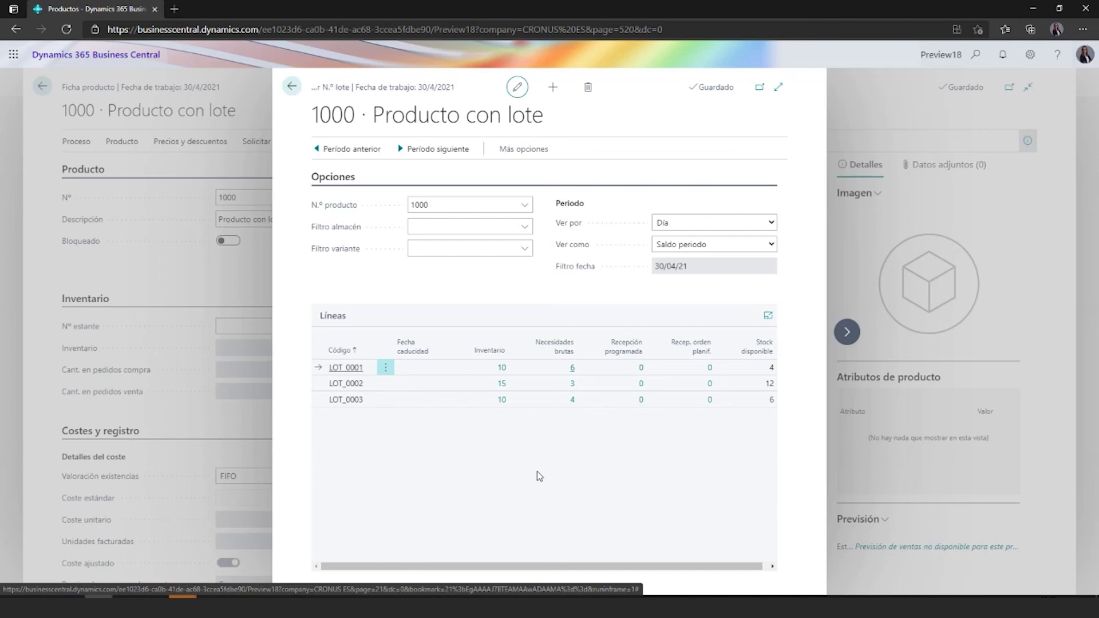
Inspect the entries behind LOT_0003's gross requirements in product 1000's availability by lot.
left_click(572, 401)
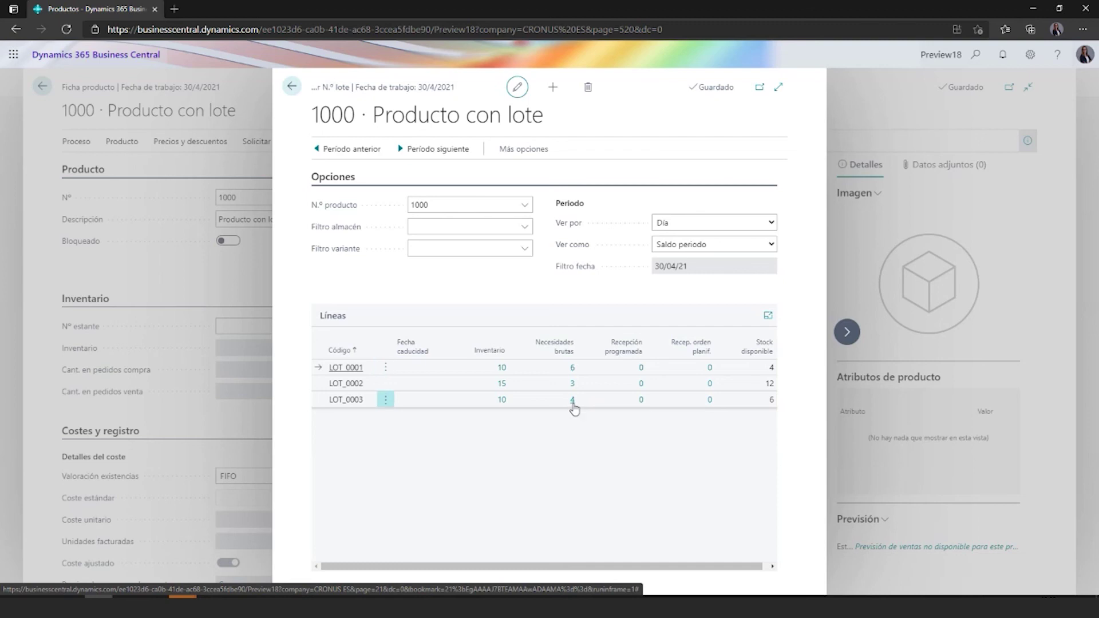